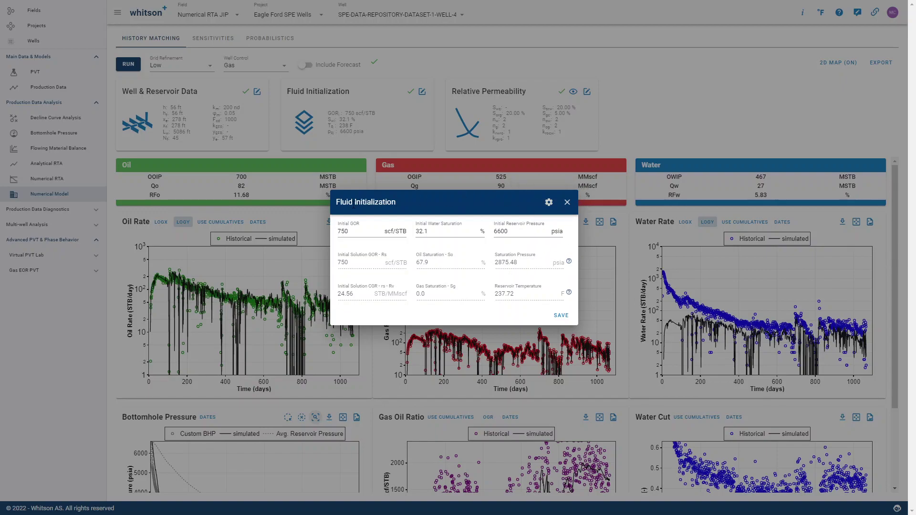
- Open the Edit Water Salinity / Viscosity settings, which compute viscosity from 0 ppm salinity
{"action": "left_click", "coordinate": [549, 202]}
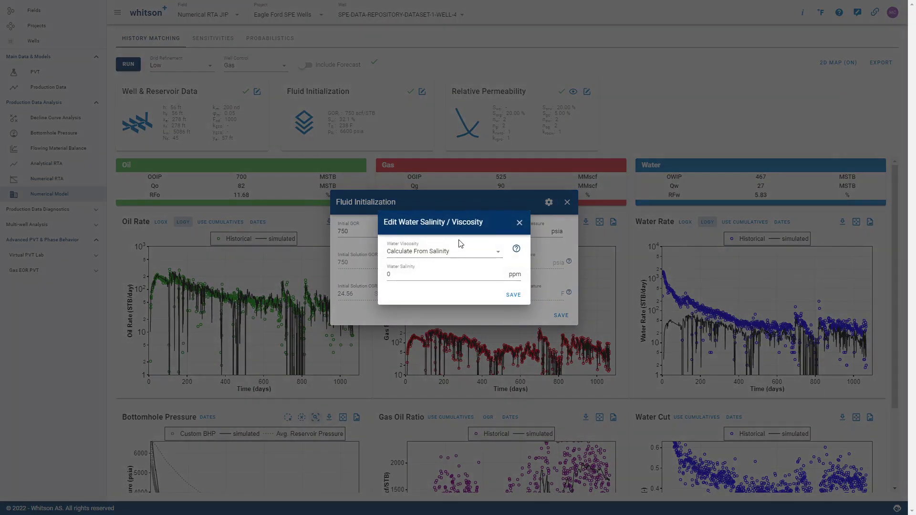
- Select the Water Salinity field, then dismiss the dialog leaving salinity at 0 ppm
{"action": "left_click", "coordinate": [419, 274]}
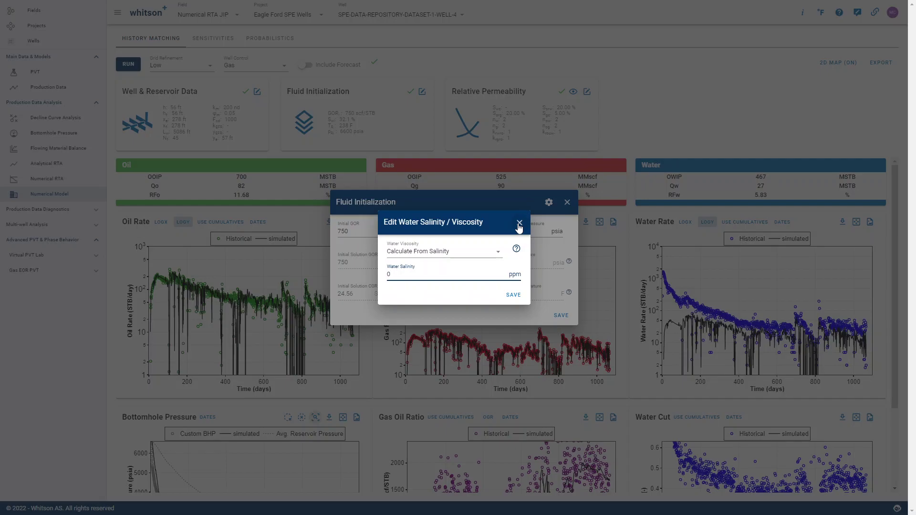
{"action": "mouse_move", "coordinate": [516, 249]}
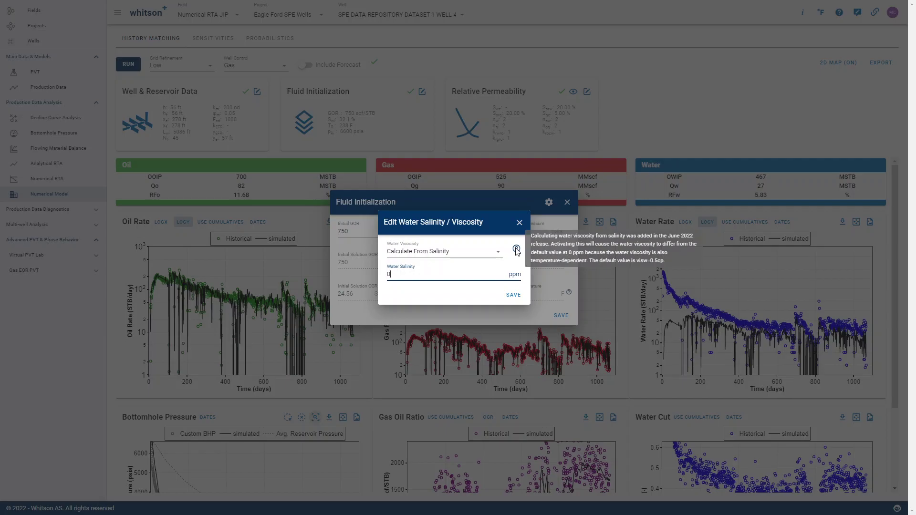
{"action": "left_click", "coordinate": [520, 222]}
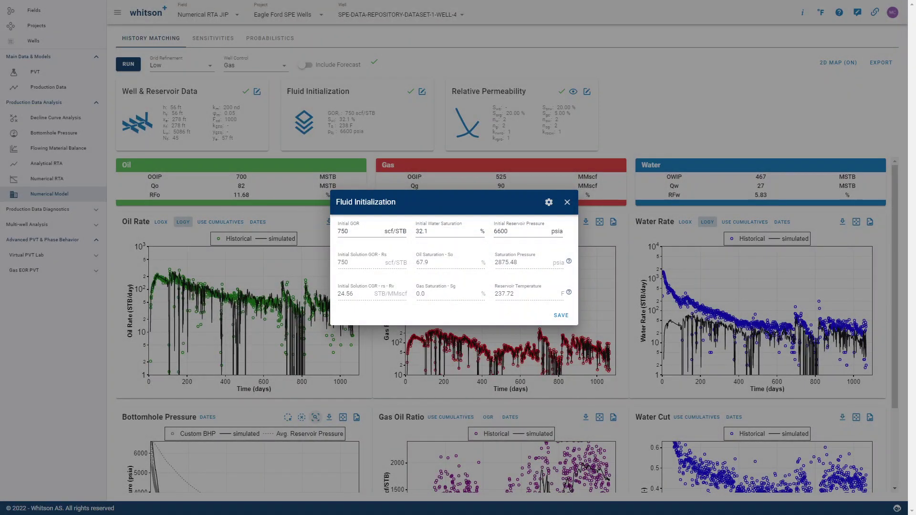